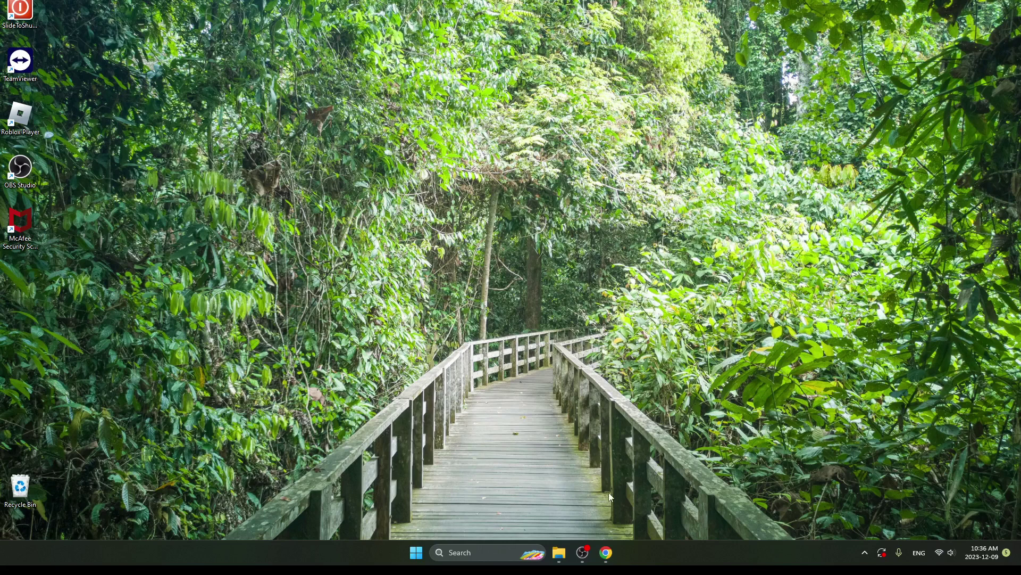
Step: Open Chrome and go to the Tinkercad website
{"action": "left_click", "coordinate": [606, 552]}
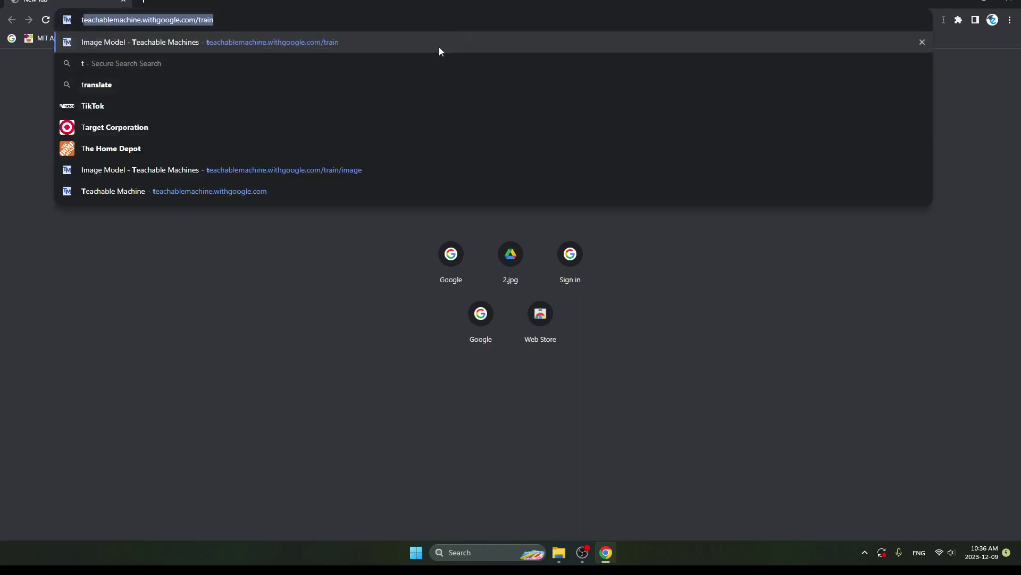
{"action": "type", "text": "in"}
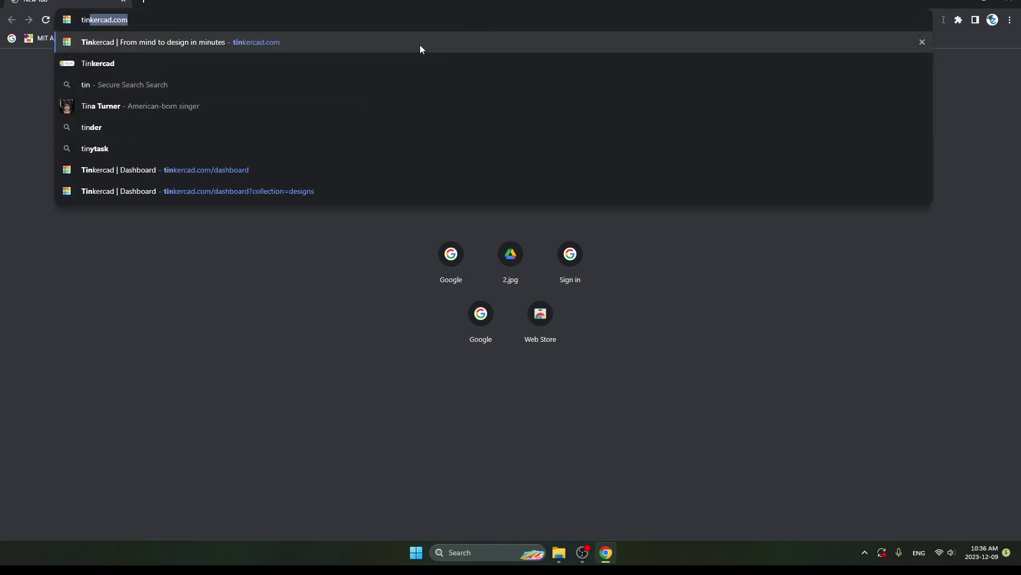
{"action": "left_click", "coordinate": [418, 46]}
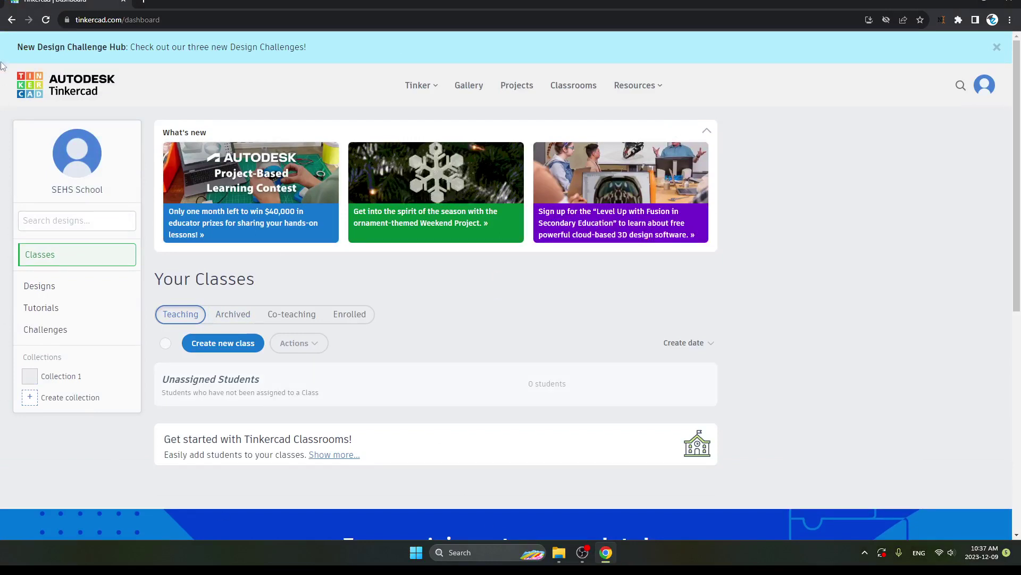
Step: Create a new 3D design from the designs section of the dashboard
{"action": "left_click", "coordinate": [38, 288]}
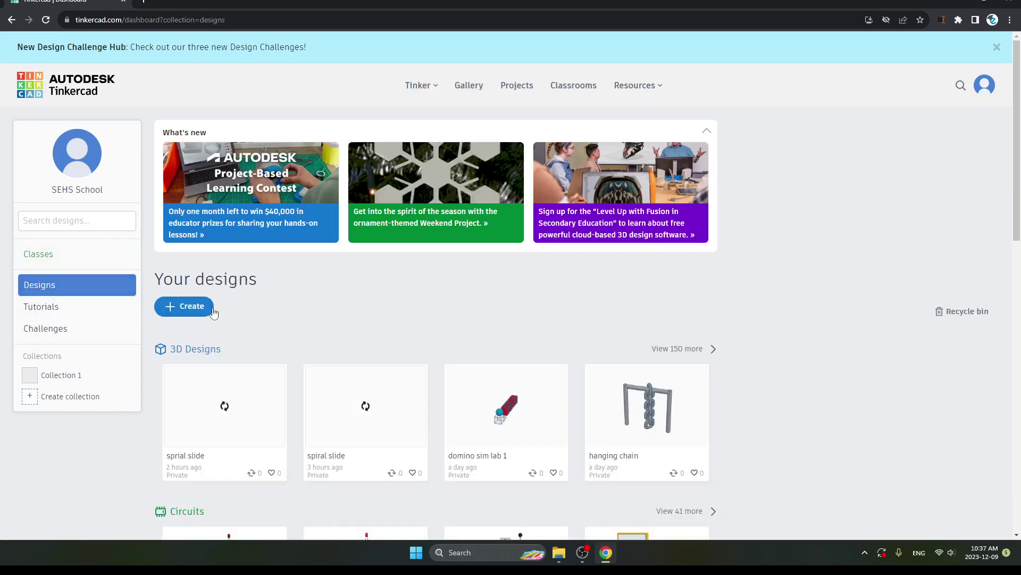
{"action": "left_click", "coordinate": [172, 312]}
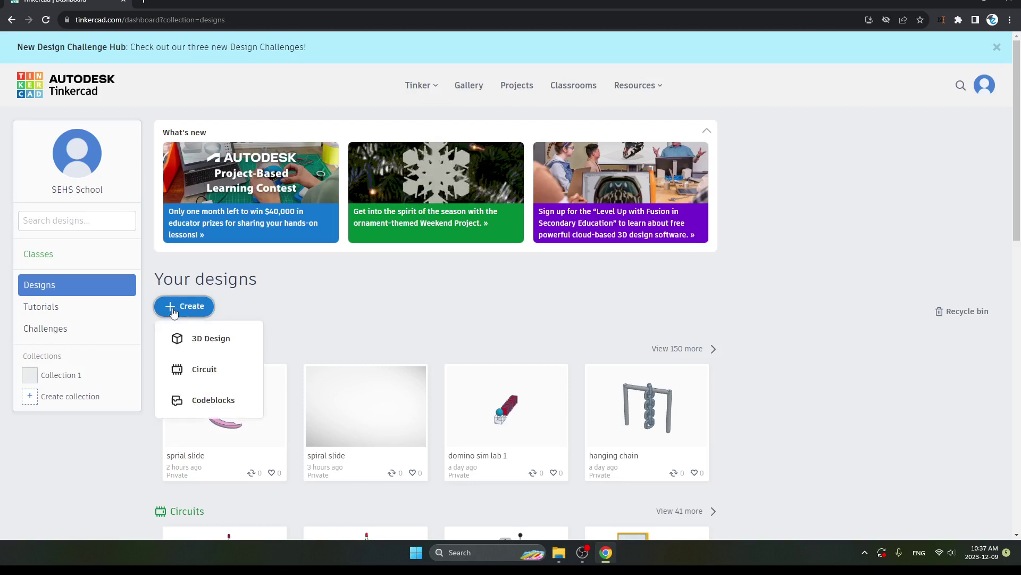
{"action": "left_click", "coordinate": [182, 341]}
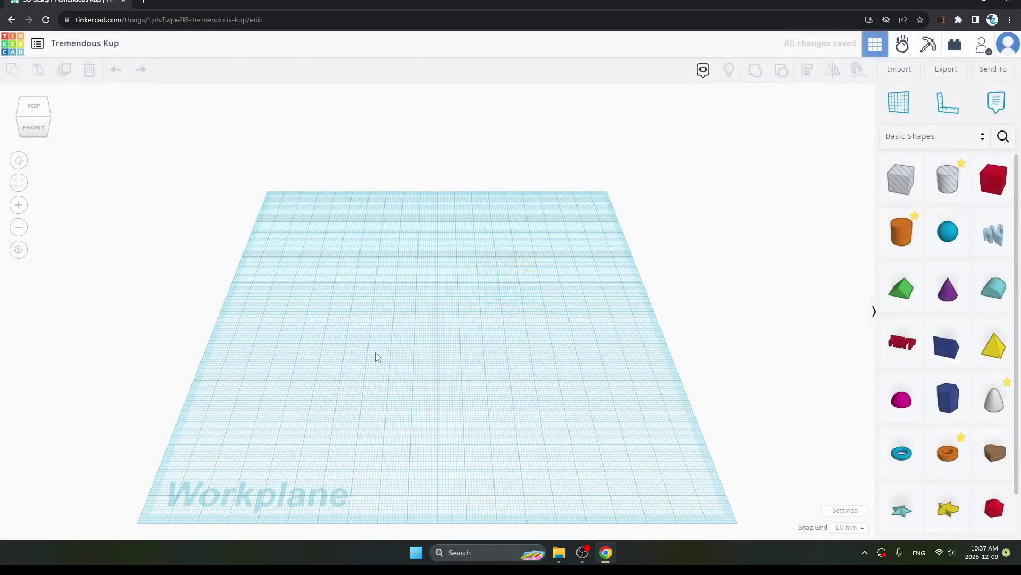
Step: Rename the design as "ball race with diffrent metal"
{"action": "left_click", "coordinate": [115, 42]}
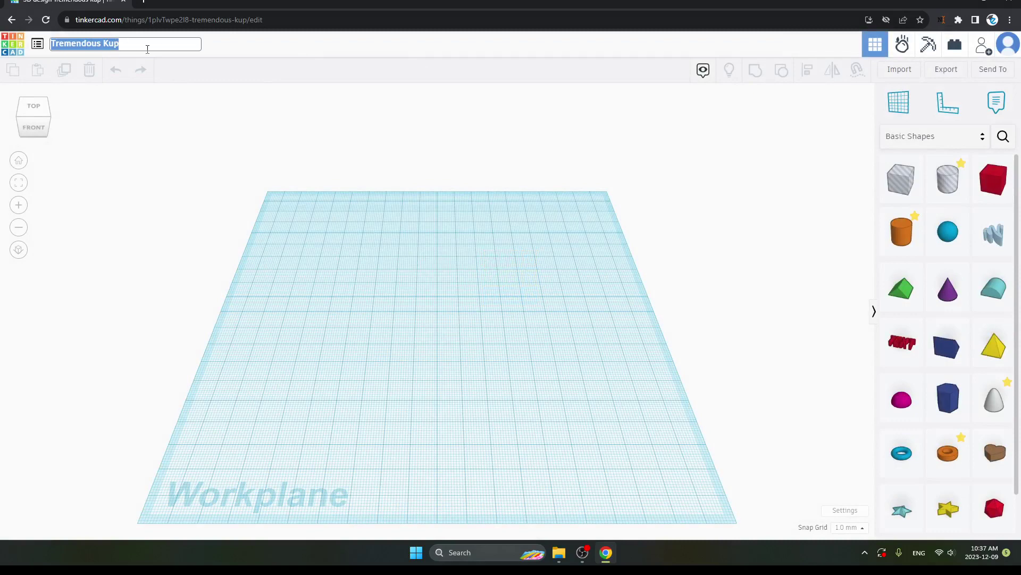
{"action": "key", "text": "BackSpace"}
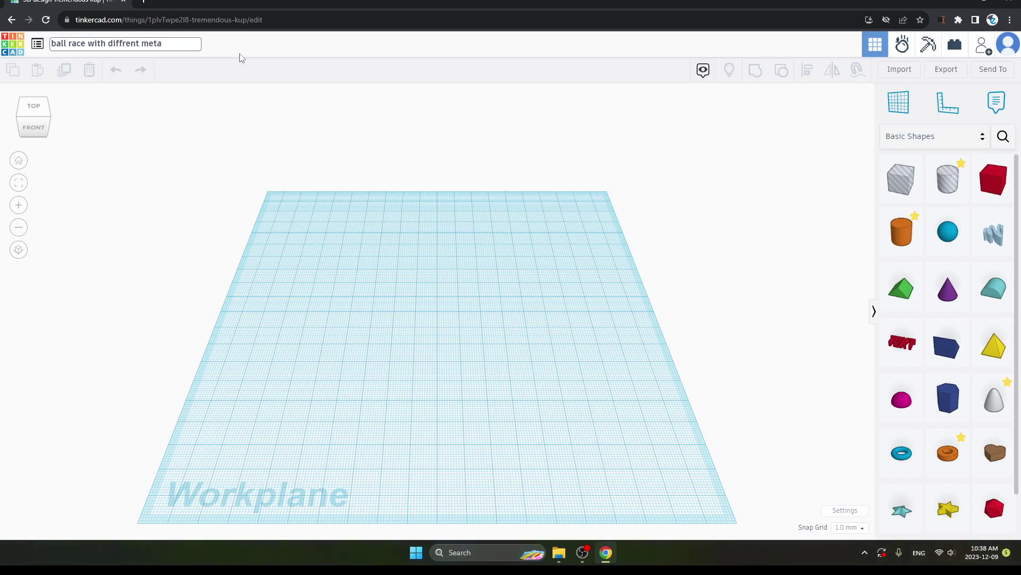
{"action": "key", "text": "Return"}
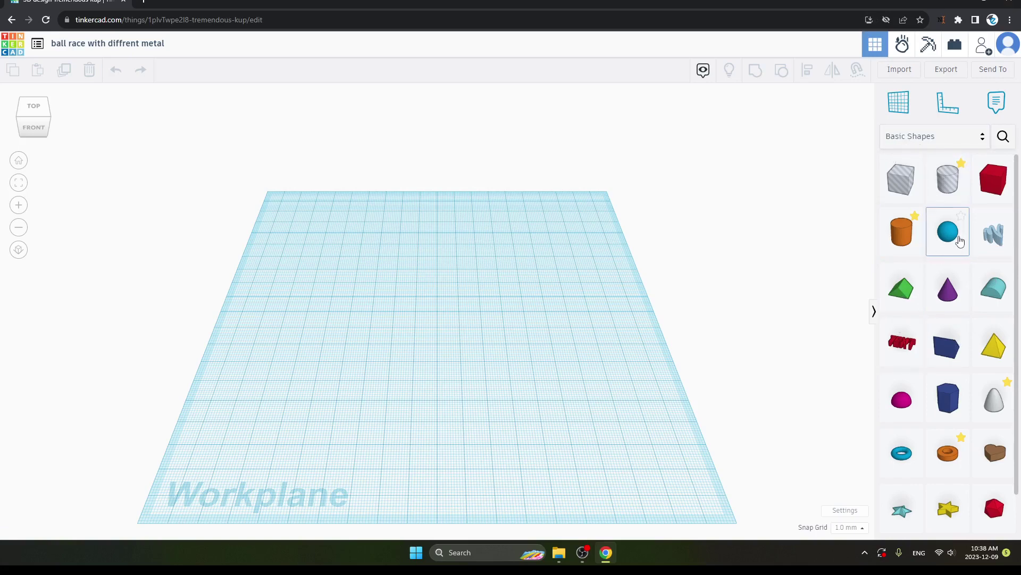
Step: Place a wedge near the side edge of the workplane and rotate it about 94° around its vertical axis
{"action": "scroll", "coordinate": [959, 241], "scroll_direction": "down", "scroll_amount": 1}
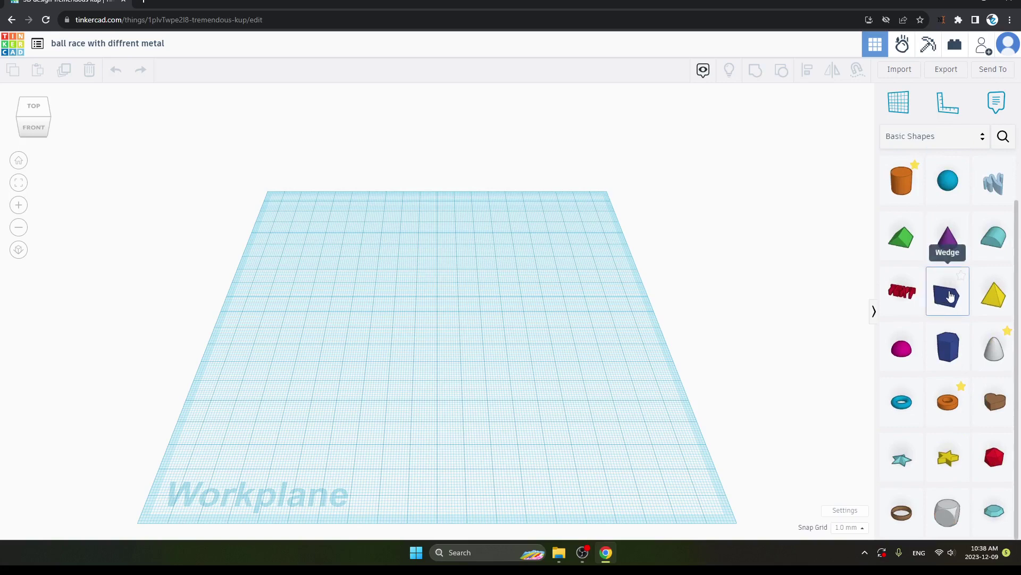
{"action": "left_click_drag", "start_coordinate": [951, 296], "coordinate": [254, 309]}
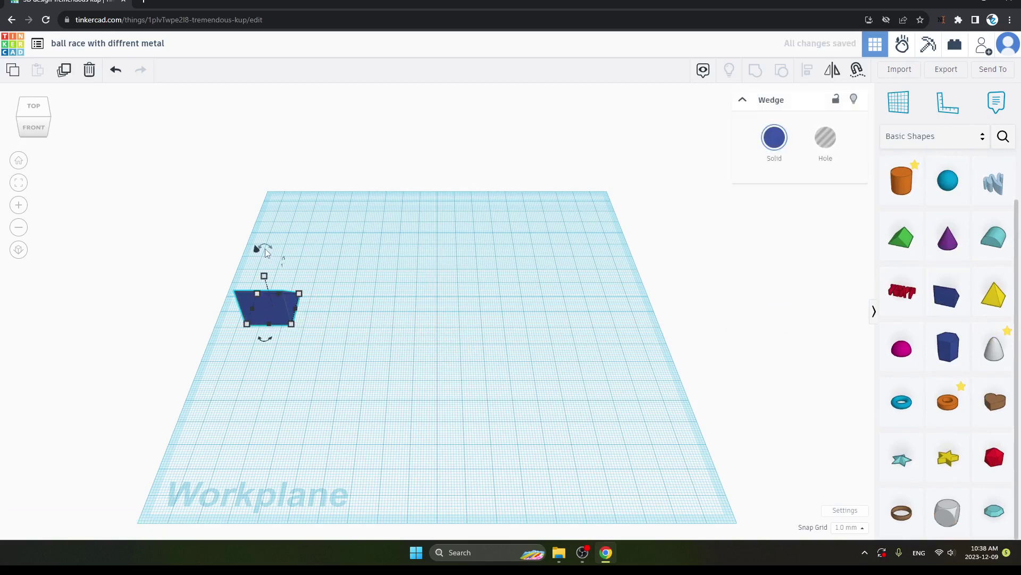
{"action": "mouse_move", "coordinate": [263, 248]}
{"action": "left_mouse_down"}
{"action": "mouse_move", "coordinate": [274, 248]}
{"action": "mouse_move", "coordinate": [262, 248]}
{"action": "left_mouse_up"}
{"action": "left_click_drag", "start_coordinate": [264, 341], "coordinate": [181, 304]}
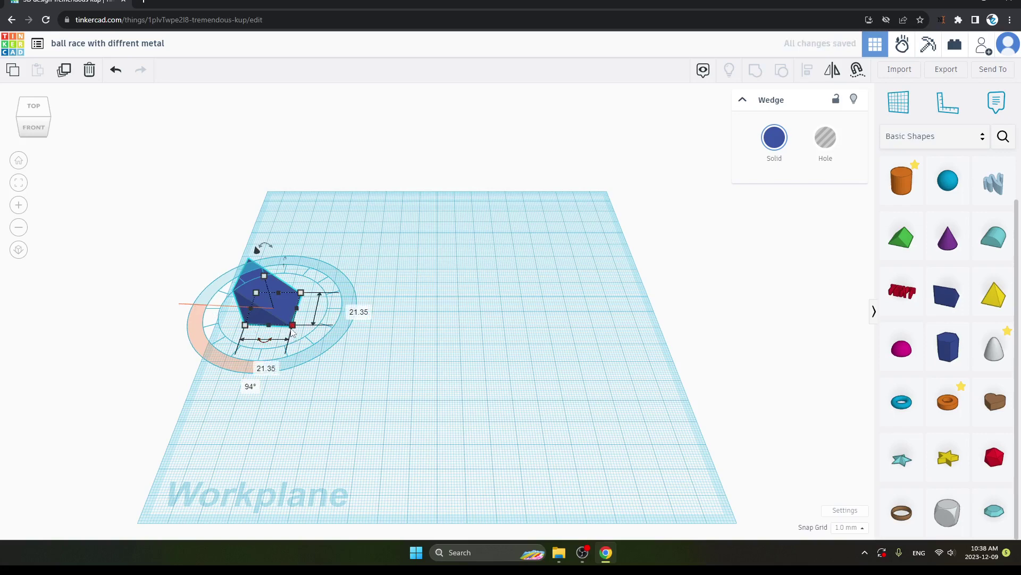
Step: Stretch the wedge into a long ramp, widening it slightly and raising it to about 43 mm tall
{"action": "left_click_drag", "start_coordinate": [292, 327], "coordinate": [362, 324]}
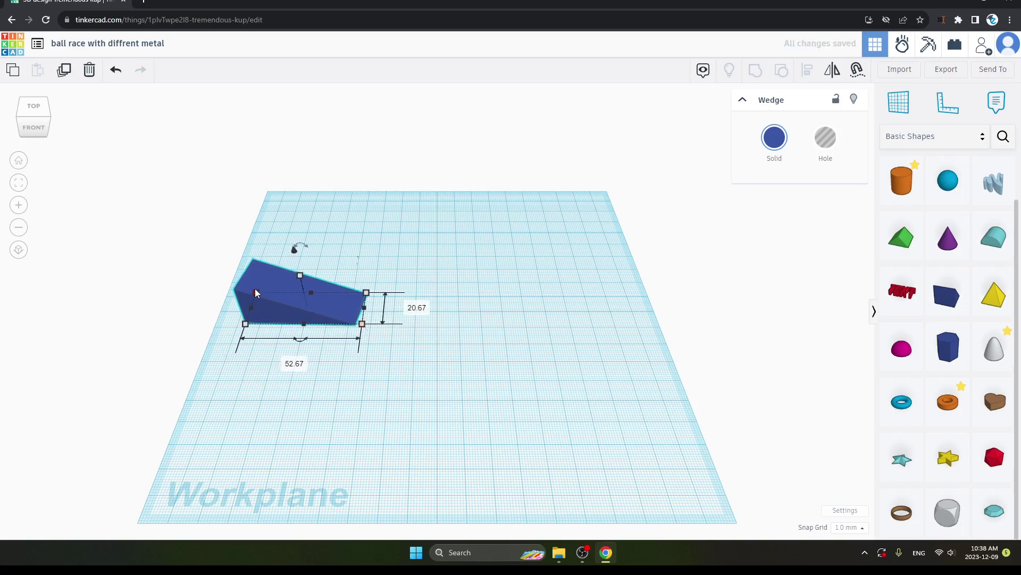
{"action": "mouse_move", "coordinate": [256, 296]}
{"action": "left_mouse_down"}
{"action": "mouse_move", "coordinate": [262, 276]}
{"action": "mouse_move", "coordinate": [256, 288]}
{"action": "left_mouse_up"}
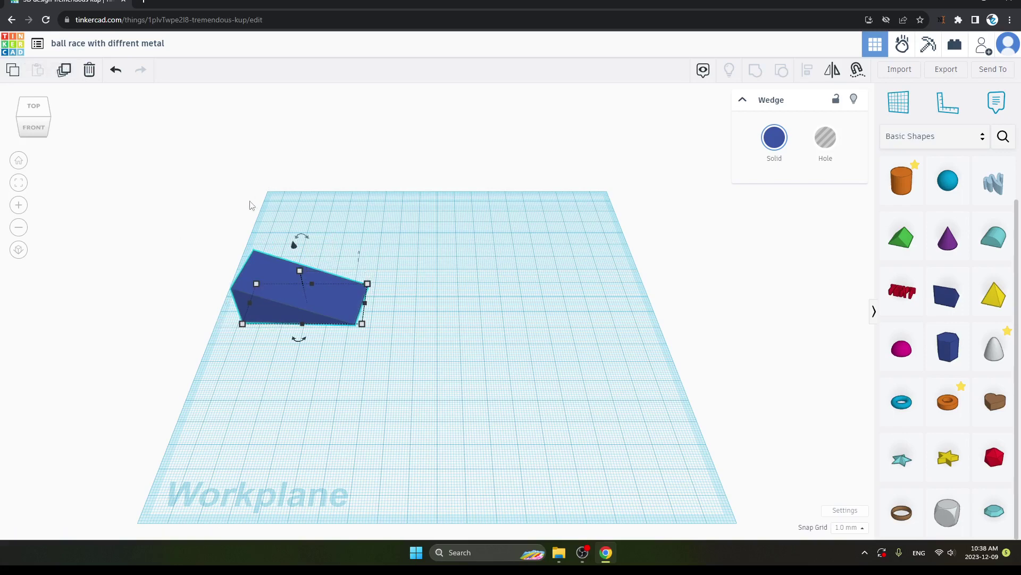
{"action": "left_click_drag", "start_coordinate": [246, 274], "coordinate": [296, 237]}
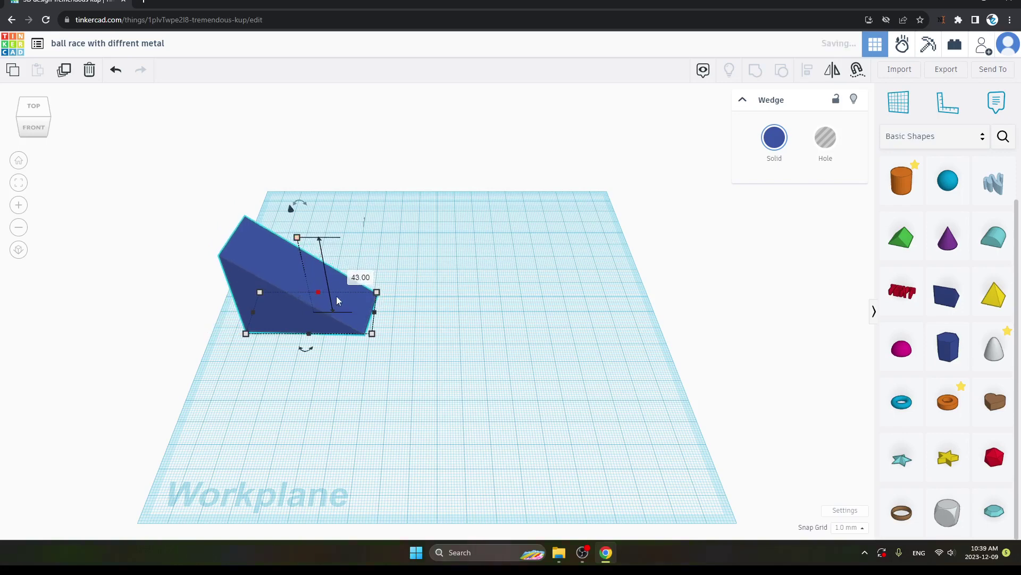
{"action": "left_click_drag", "start_coordinate": [371, 334], "coordinate": [419, 324]}
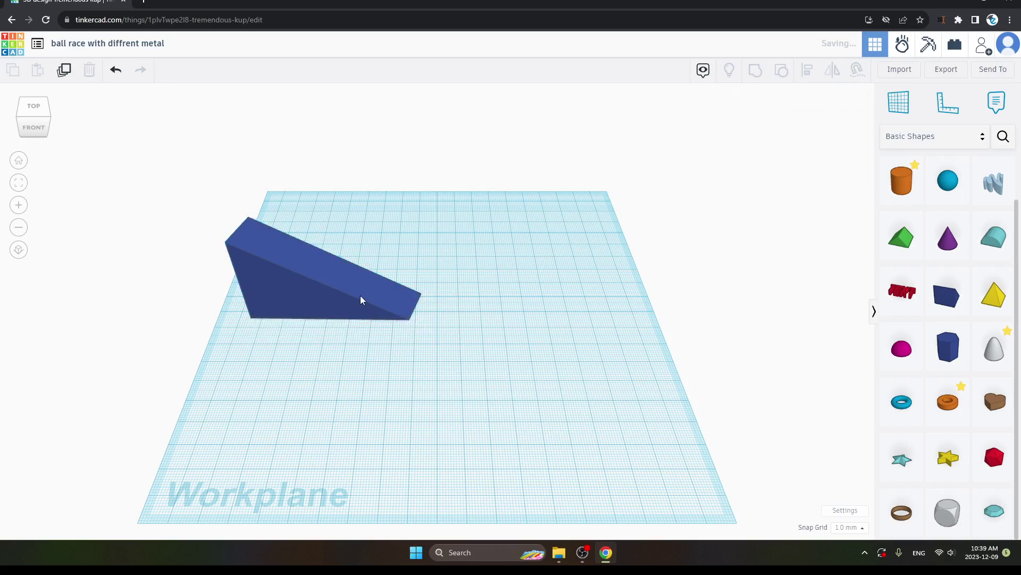
Step: Move the ramp forward along the side edge of the workplane to leave room behind it
{"action": "left_click_drag", "start_coordinate": [359, 295], "coordinate": [356, 318]}
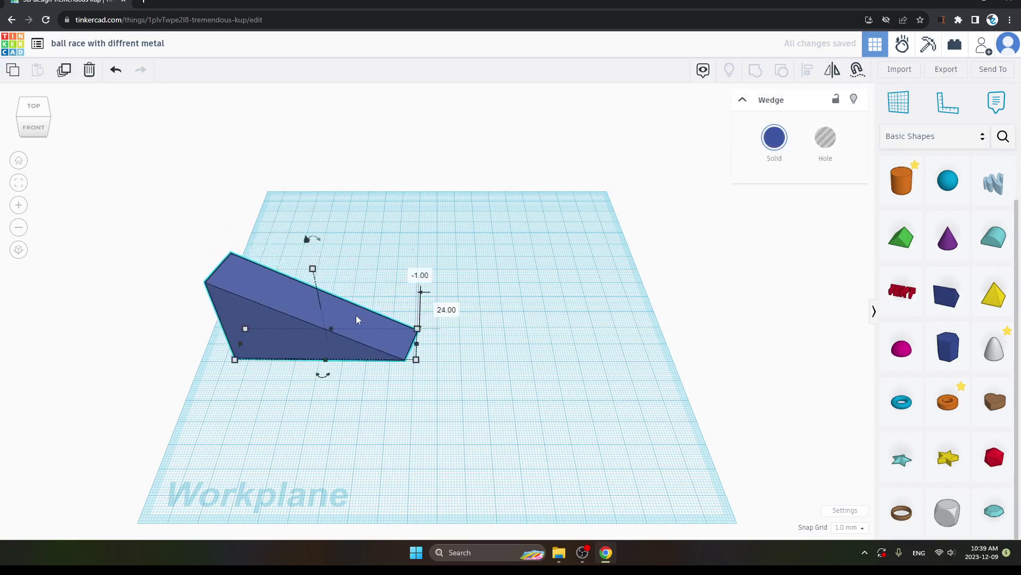
{"action": "left_click", "coordinate": [417, 266]}
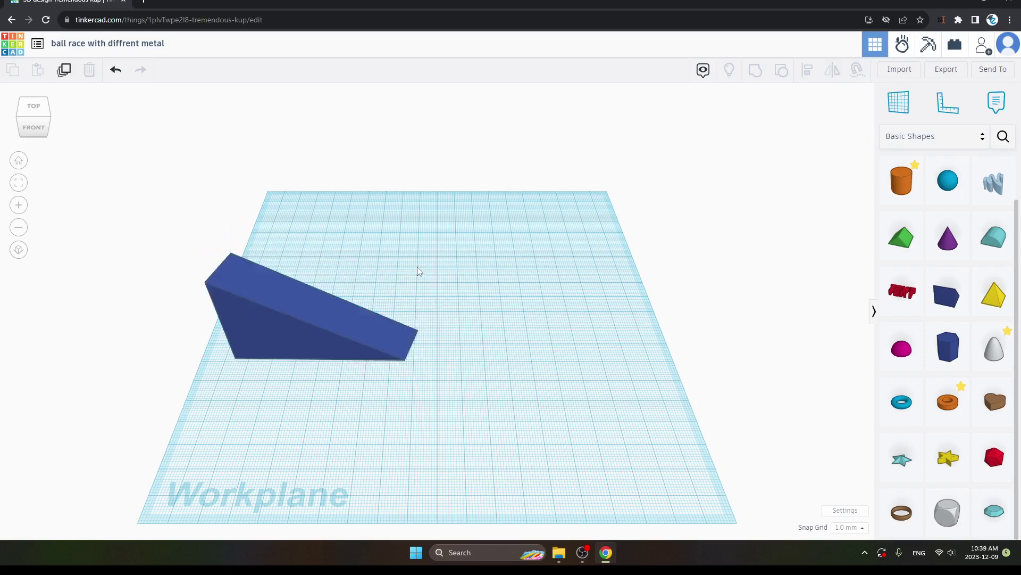
{"action": "left_click_drag", "start_coordinate": [324, 318], "coordinate": [306, 358]}
{"action": "left_click", "coordinate": [368, 298]}
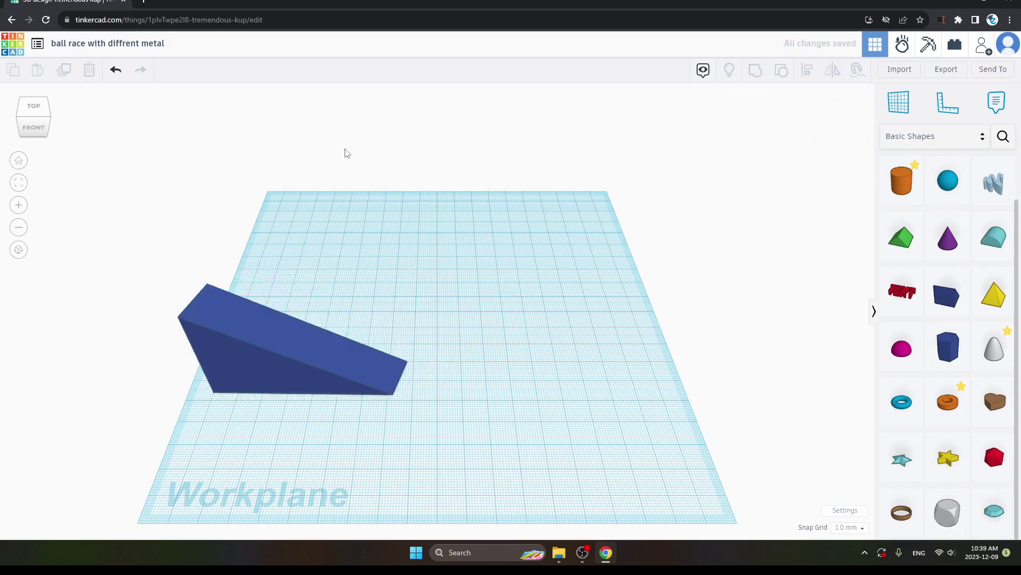
Step: Duplicate the ramp with the copy placed 59 mm behind it, and shift the front ramp back 9 mm
{"action": "left_click", "coordinate": [303, 340]}
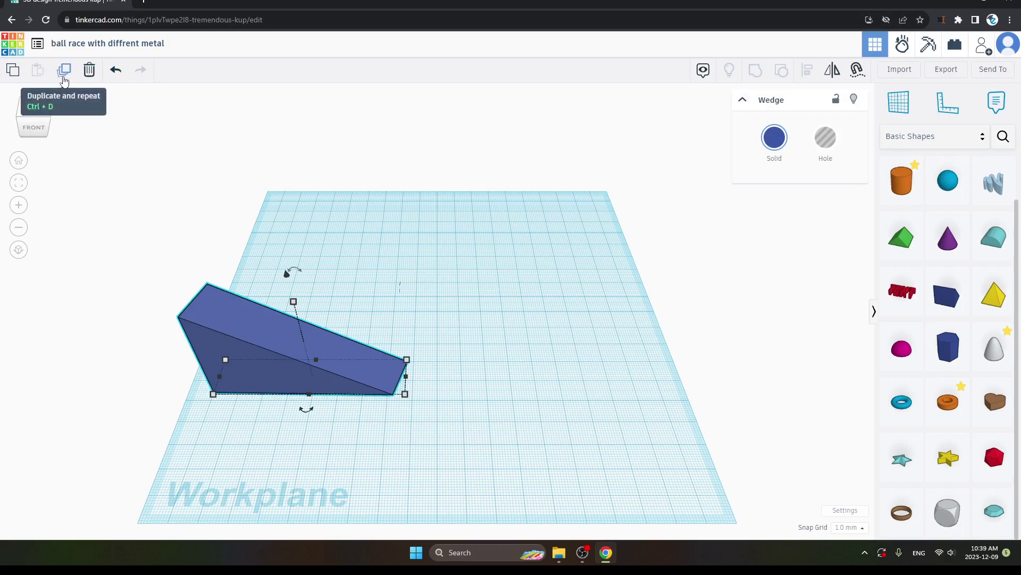
{"action": "left_click", "coordinate": [64, 81]}
{"action": "left_click", "coordinate": [279, 237]}
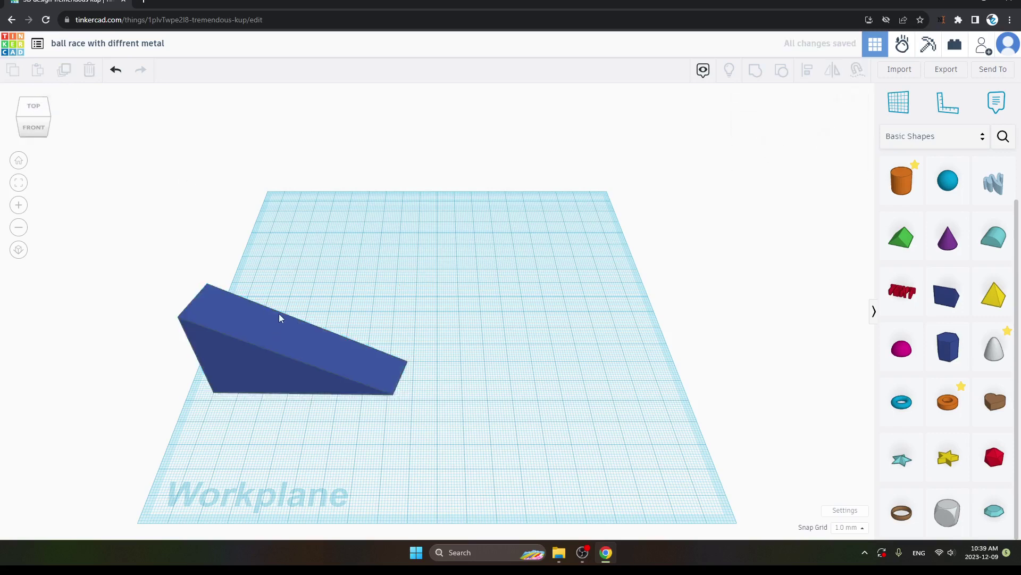
{"action": "left_click_drag", "start_coordinate": [279, 314], "coordinate": [301, 225]}
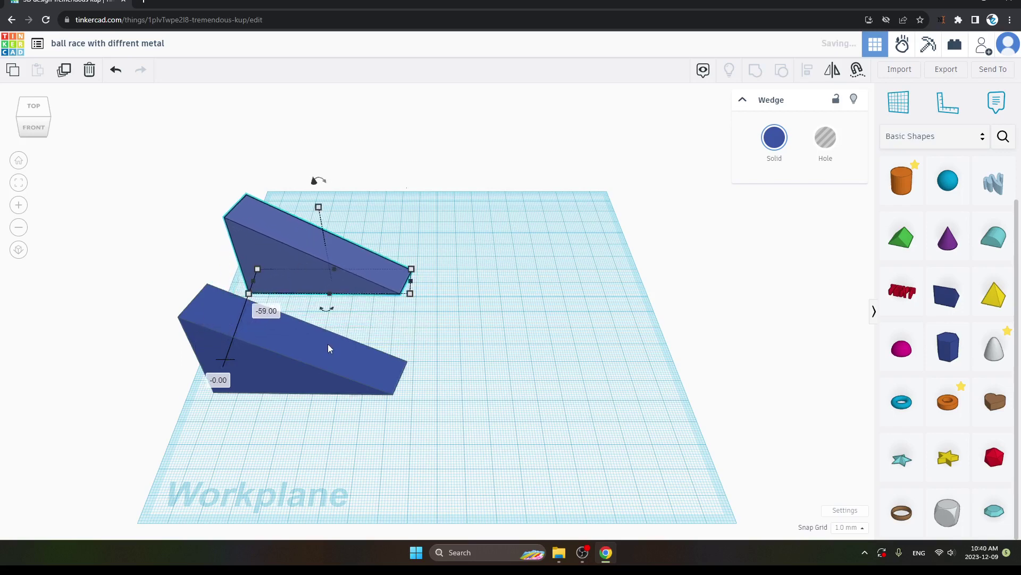
{"action": "left_click_drag", "start_coordinate": [334, 346], "coordinate": [327, 332]}
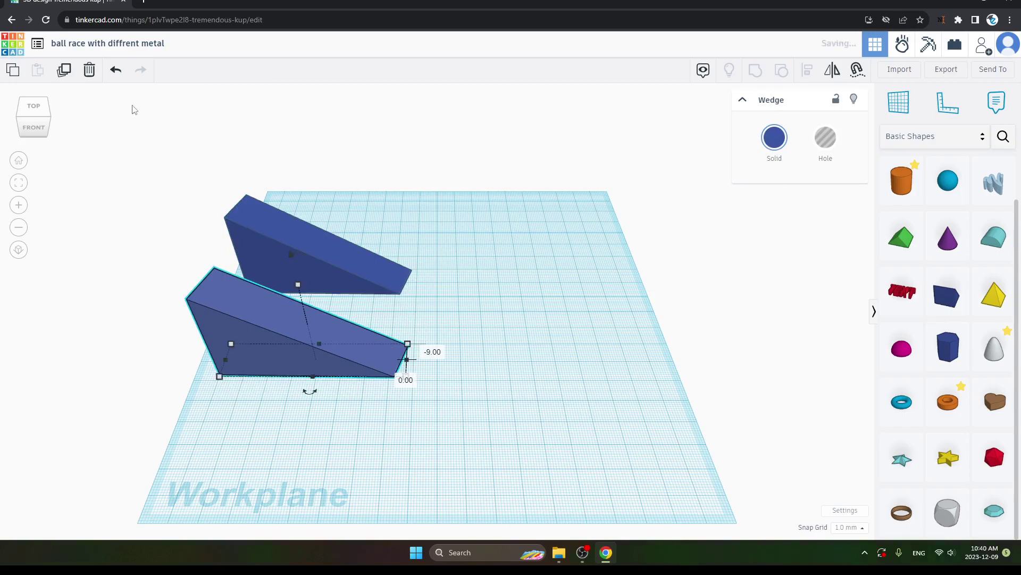
Step: Place a sphere at the high end of each of the two ramps
{"action": "left_click_drag", "start_coordinate": [33, 115], "coordinate": [88, 131]}
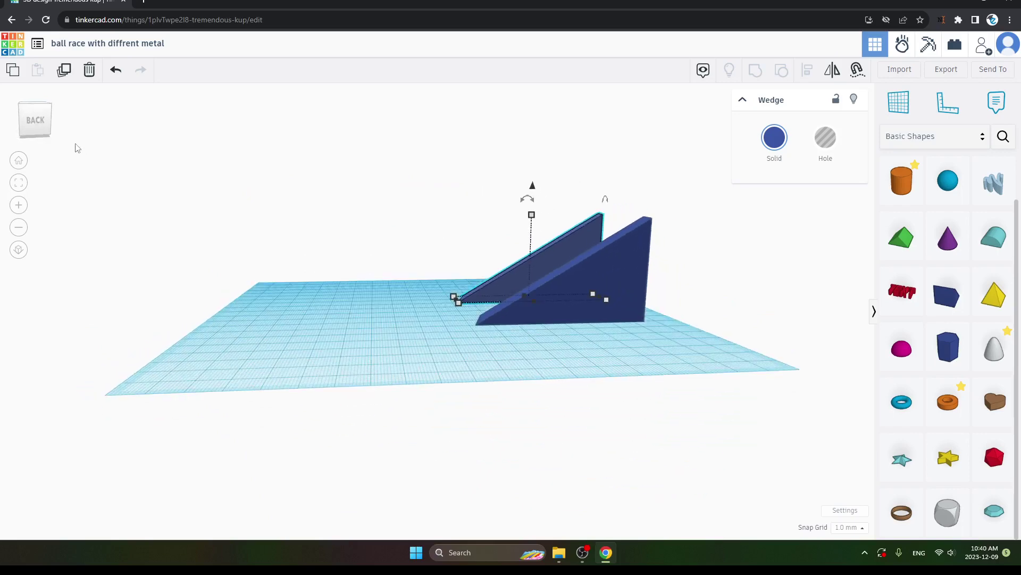
{"action": "left_click", "coordinate": [513, 308]}
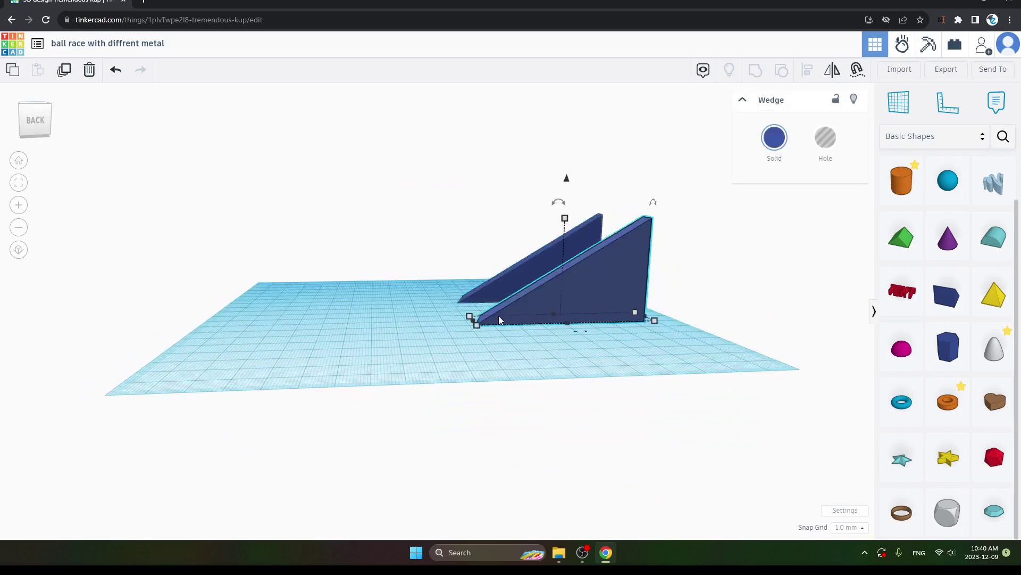
{"action": "left_click", "coordinate": [402, 325]}
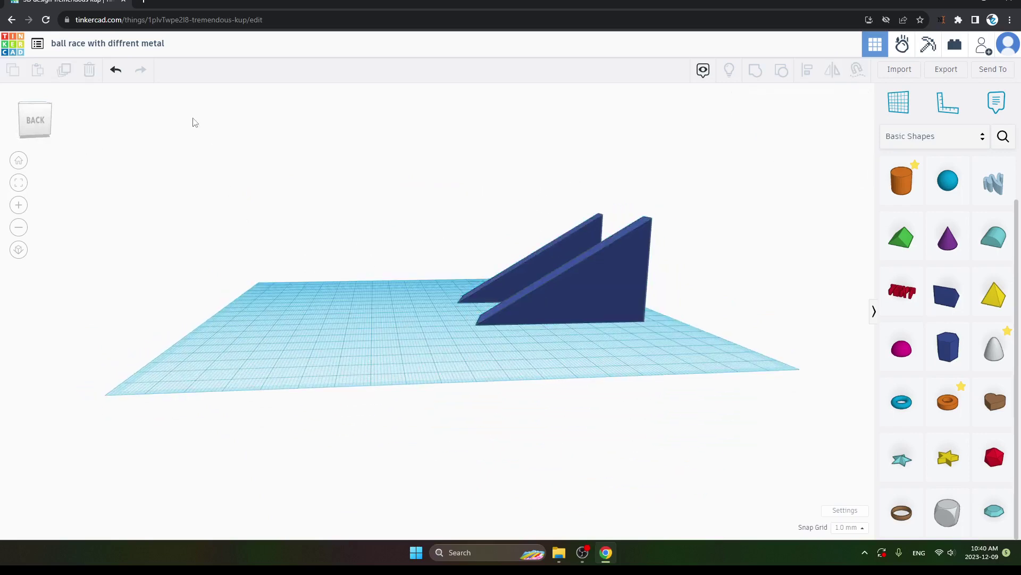
{"action": "left_click", "coordinate": [49, 130]}
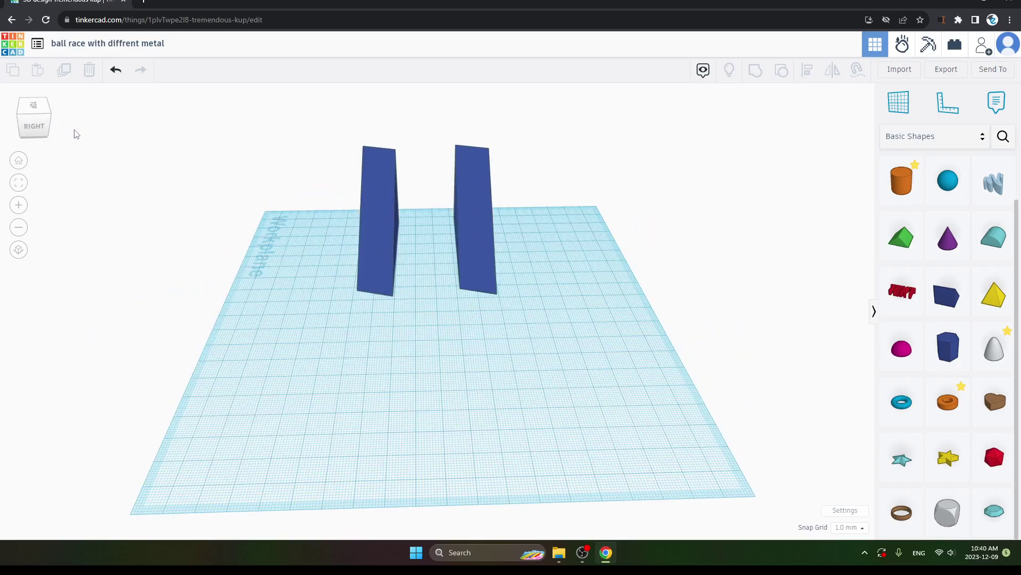
{"action": "right_click_drag", "start_coordinate": [77, 134], "coordinate": [86, 132]}
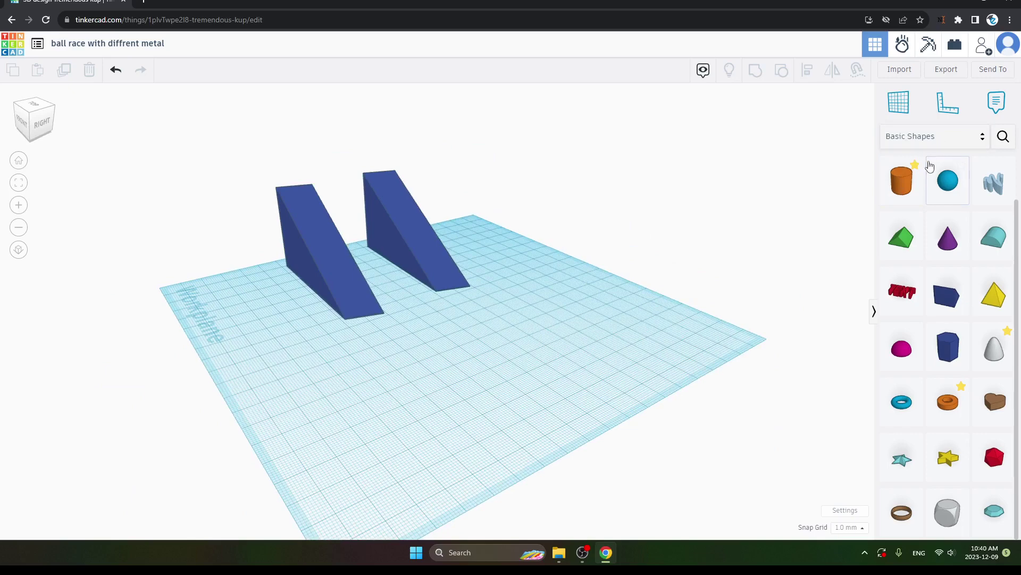
{"action": "left_click_drag", "start_coordinate": [949, 183], "coordinate": [767, 185]}
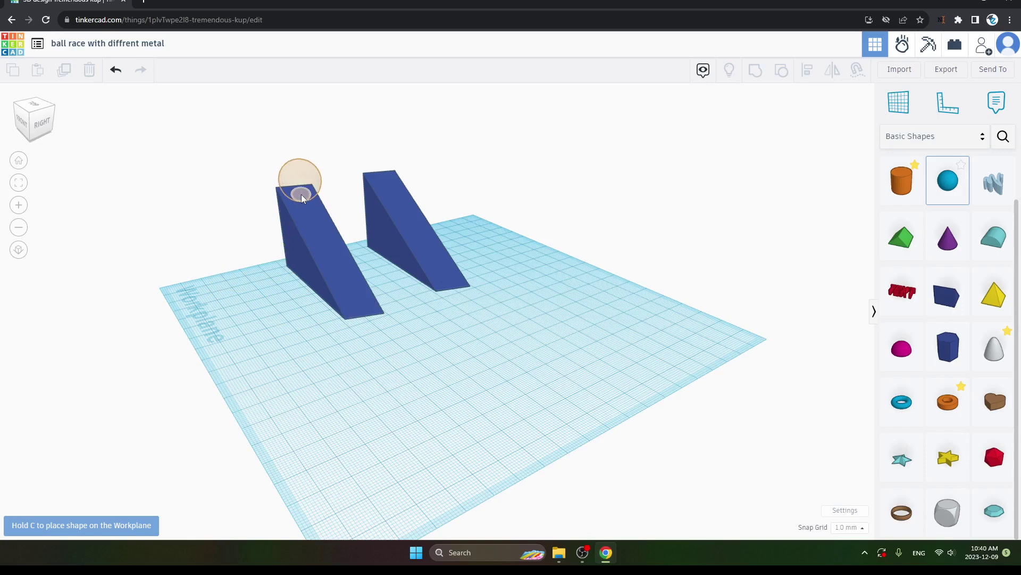
{"action": "left_click", "coordinate": [302, 198]}
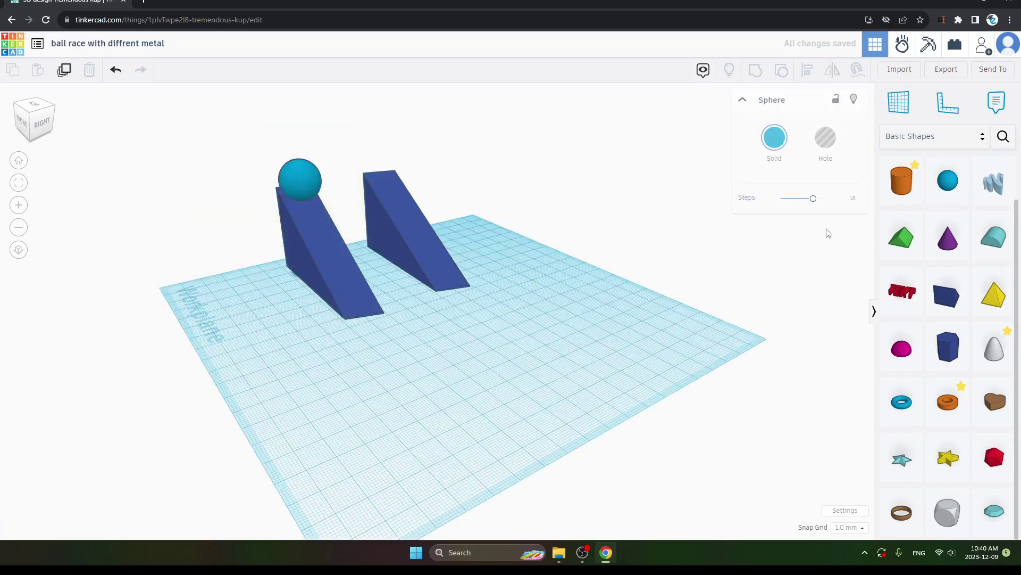
{"action": "left_click", "coordinate": [947, 181]}
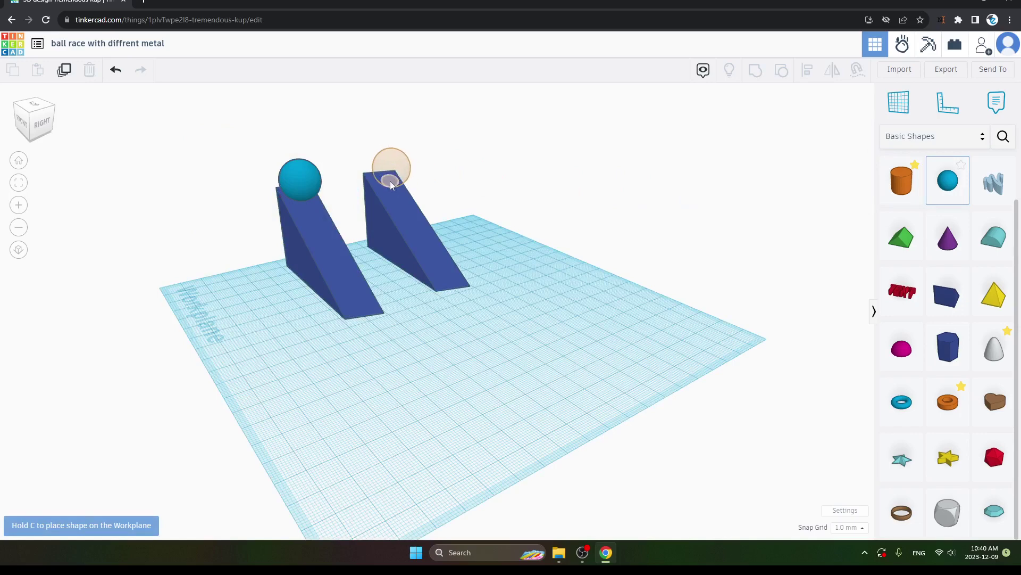
{"action": "left_click", "coordinate": [391, 183]}
{"action": "left_click", "coordinate": [529, 177]}
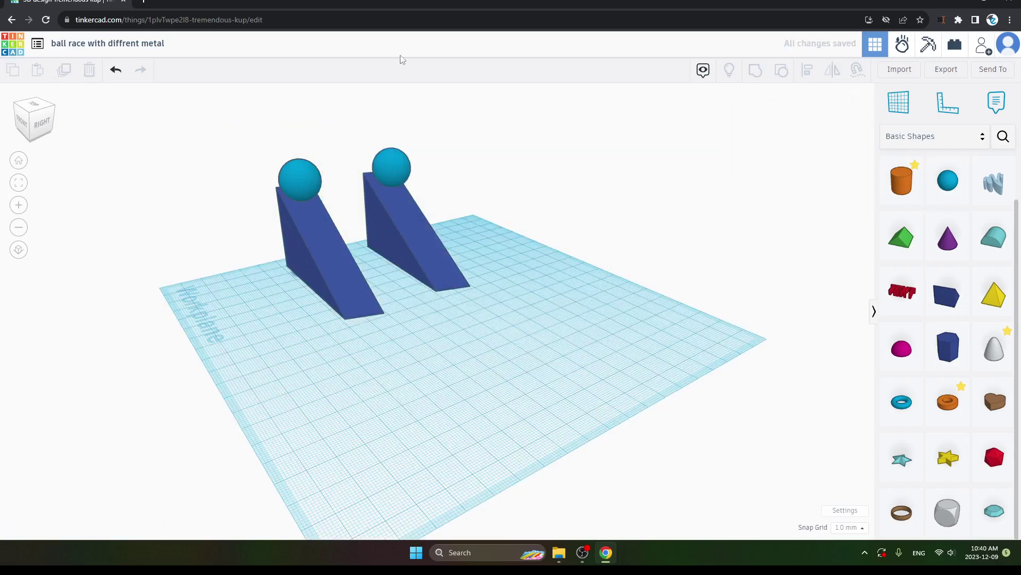
Step: Switch the design to the physics simulation workspace and set the front ramp's sphere material to Steel
{"action": "left_click", "coordinate": [903, 53]}
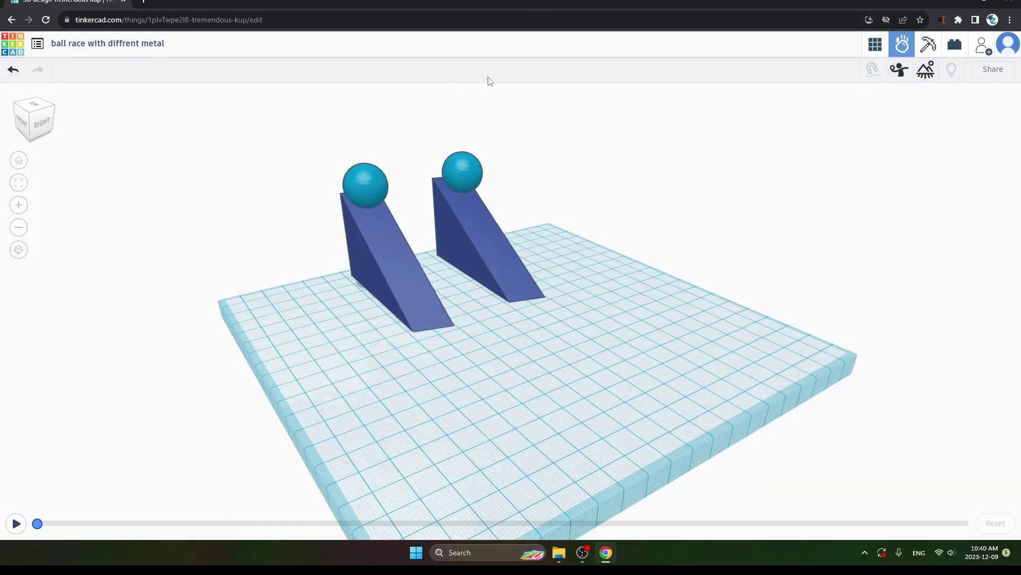
{"action": "left_click", "coordinate": [373, 202]}
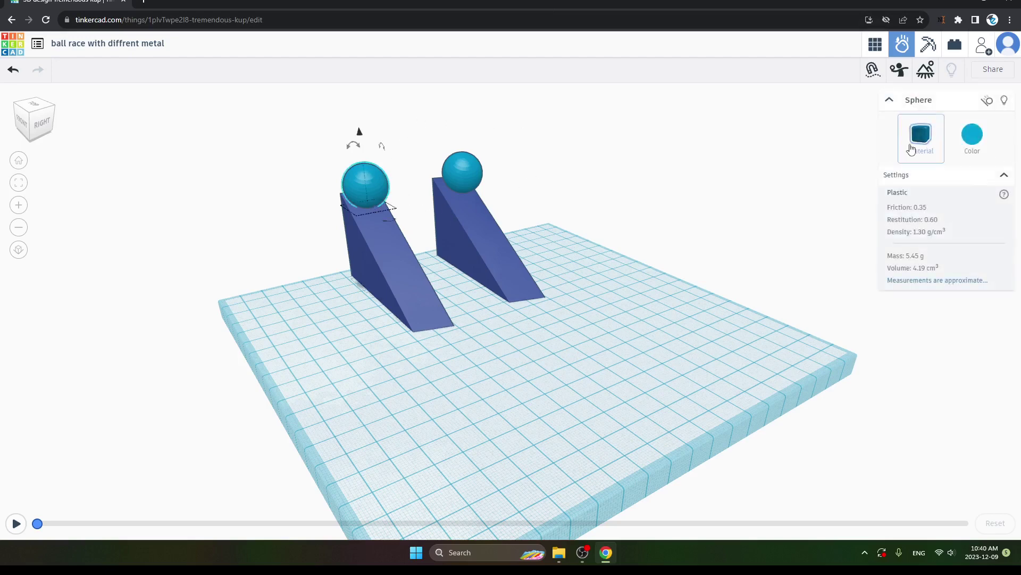
{"action": "left_click", "coordinate": [395, 196]}
{"action": "left_click", "coordinate": [363, 187]}
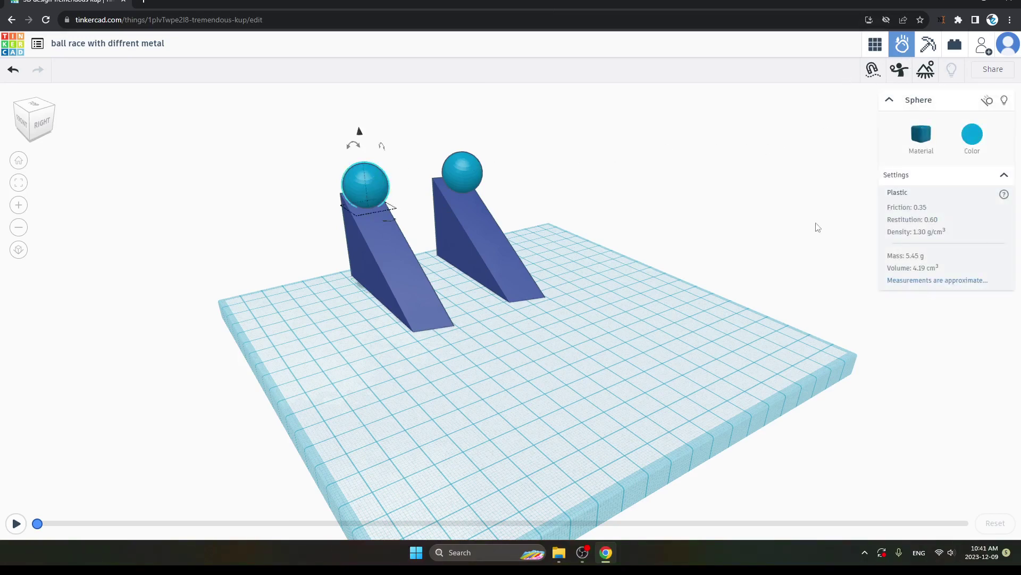
{"action": "left_click", "coordinate": [922, 151]}
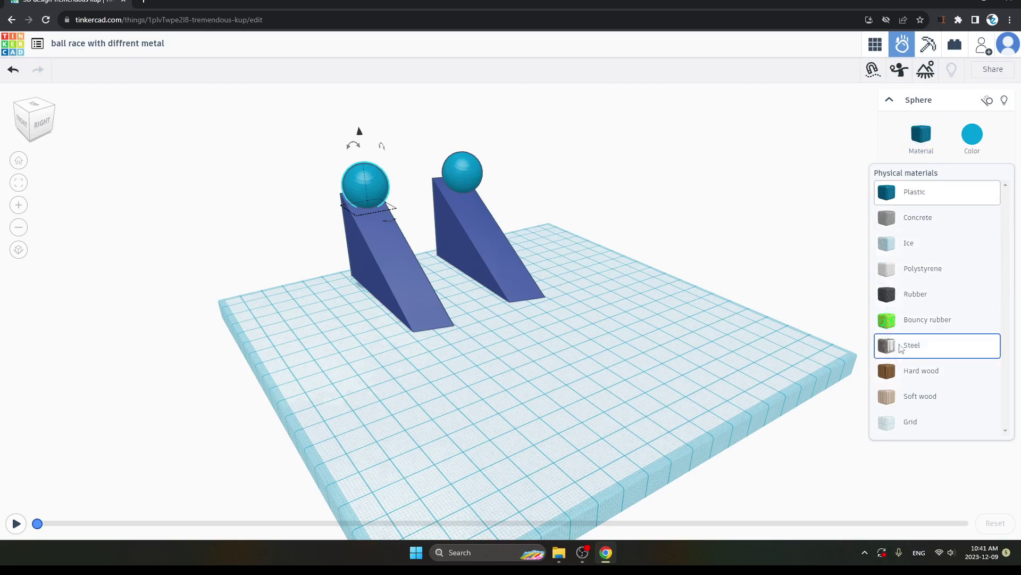
{"action": "left_click", "coordinate": [902, 347]}
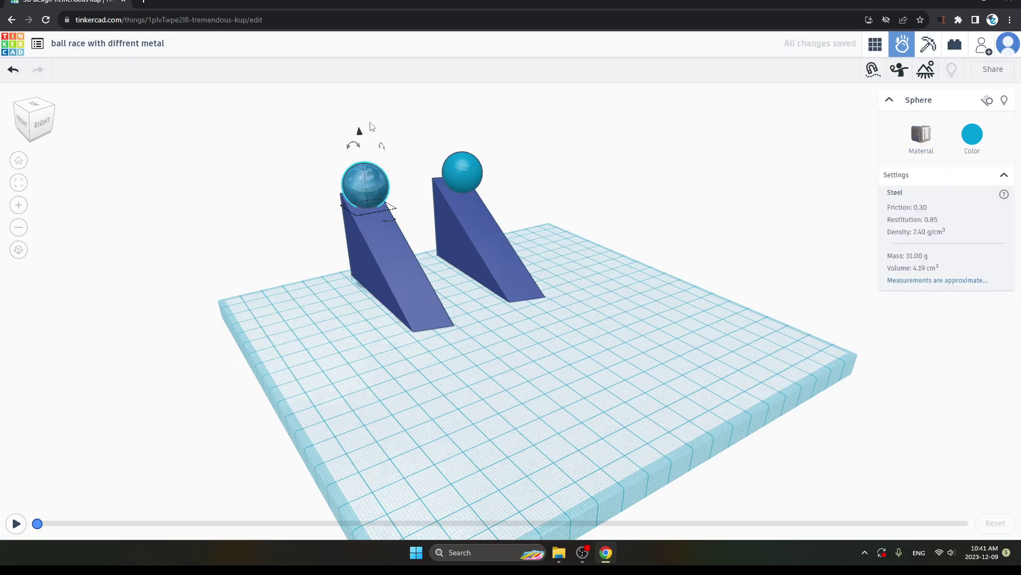
Step: Set the material of the sphere on the rear ramp to Bouncy rubber
{"action": "left_click", "coordinate": [500, 174]}
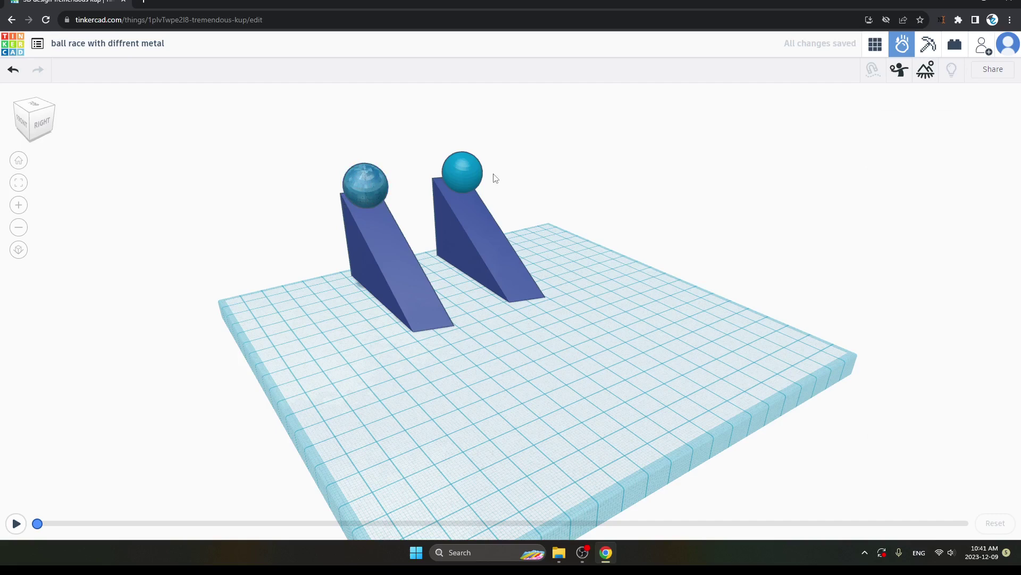
{"action": "left_click", "coordinate": [477, 181]}
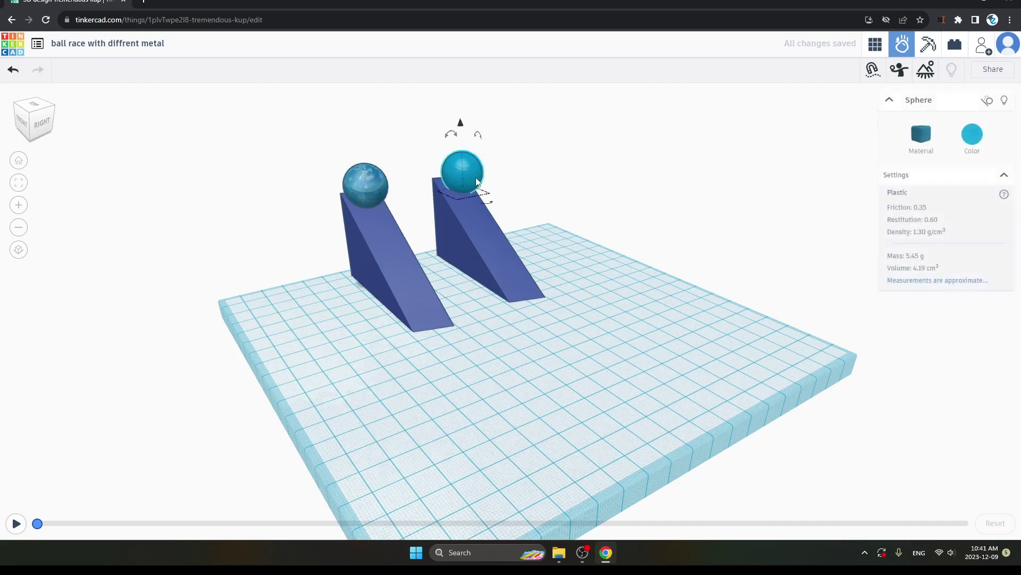
{"action": "left_click", "coordinate": [919, 141]}
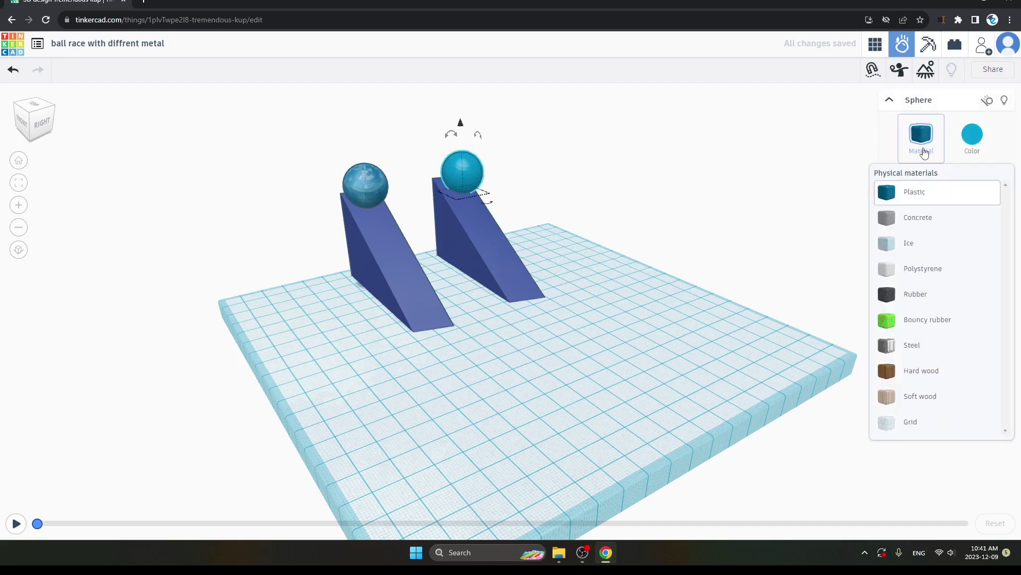
{"action": "left_click", "coordinate": [906, 325]}
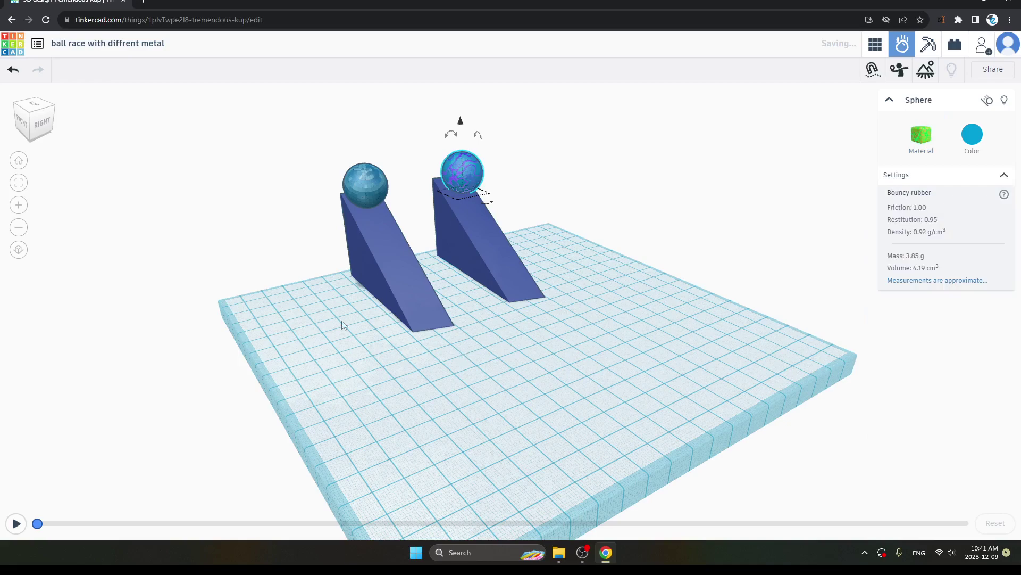
Step: Run the ball race simulation, replay it from the start, then reset and run it once more before resetting again
{"action": "left_click", "coordinate": [18, 131]}
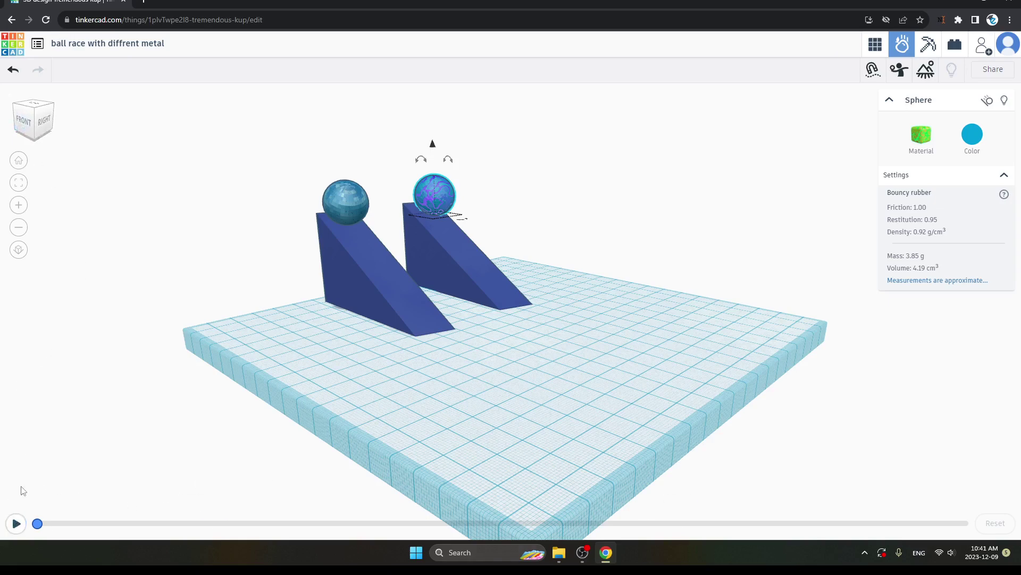
{"action": "left_click", "coordinate": [16, 523]}
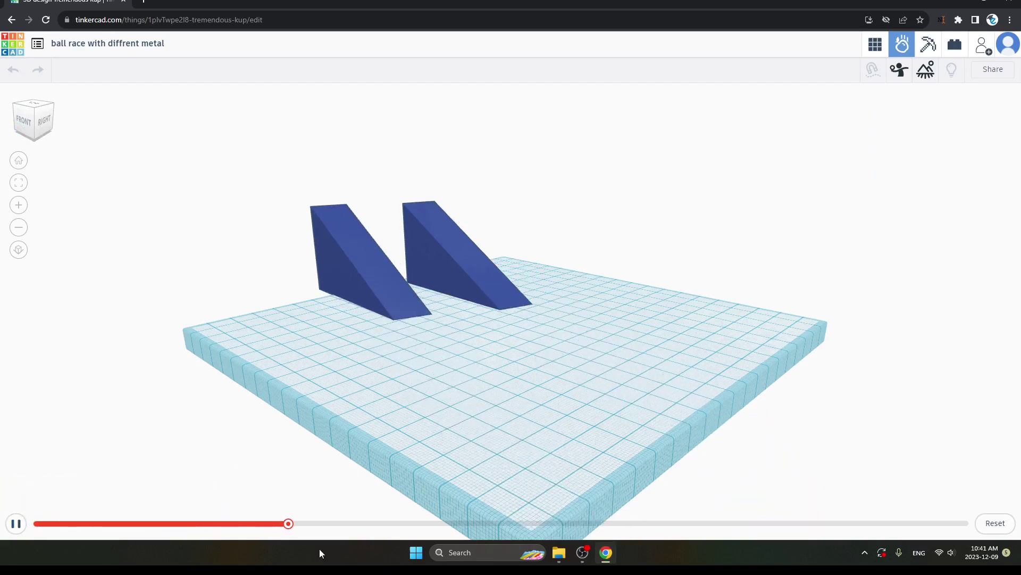
{"action": "left_click_drag", "start_coordinate": [399, 523], "coordinate": [24, 495]}
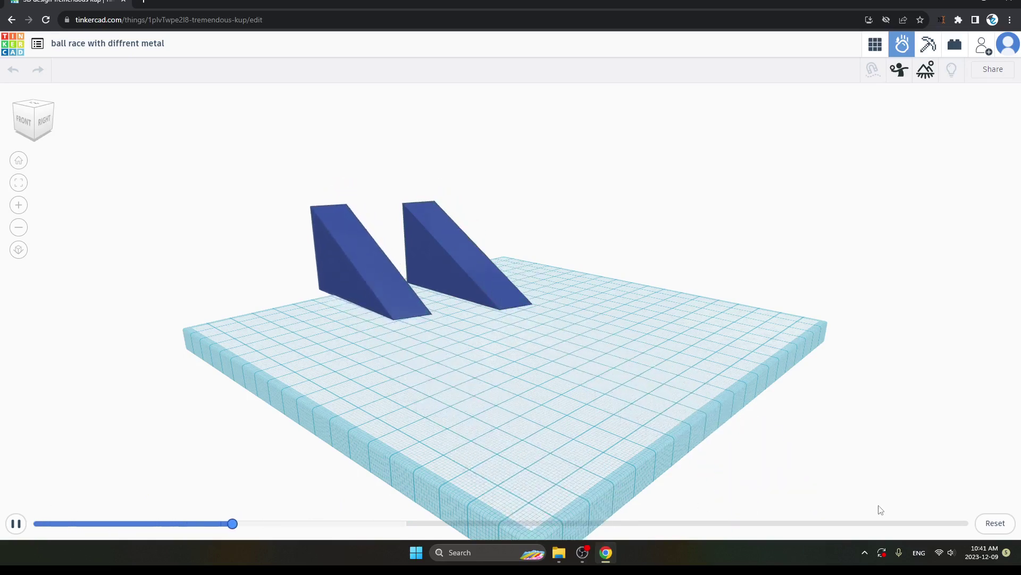
{"action": "left_click", "coordinate": [983, 526]}
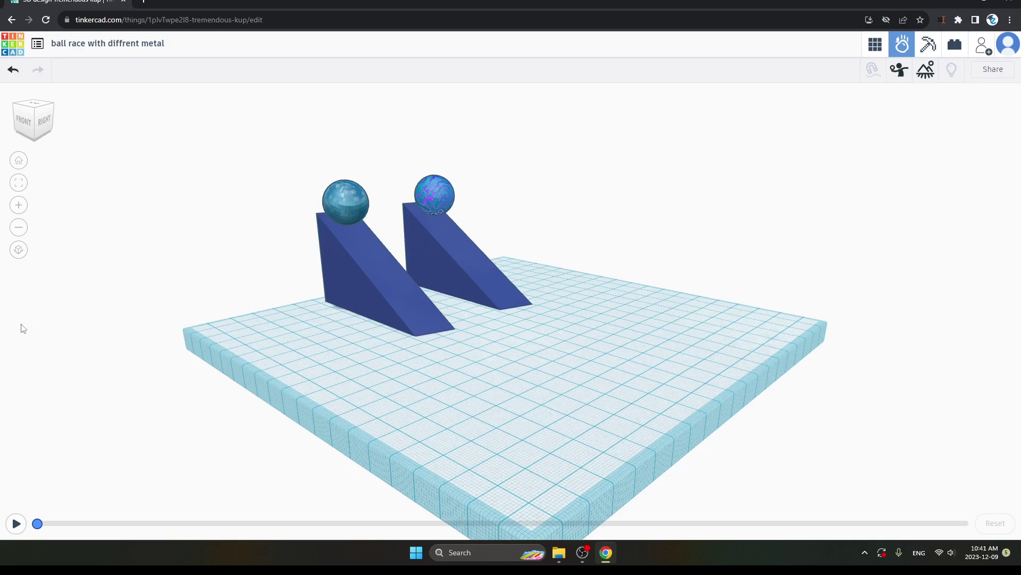
{"action": "left_click", "coordinate": [16, 523]}
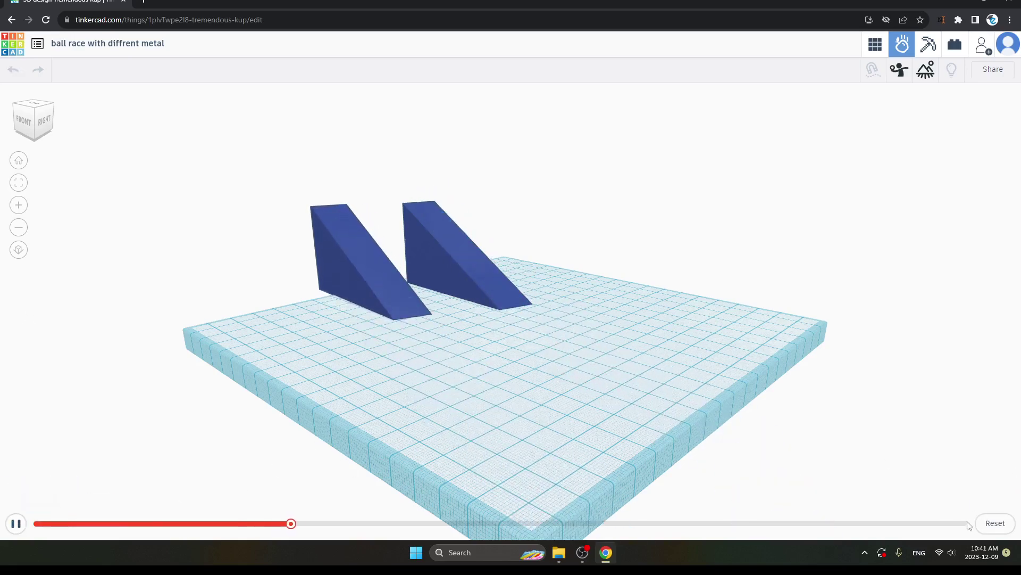
{"action": "left_click", "coordinate": [995, 523]}
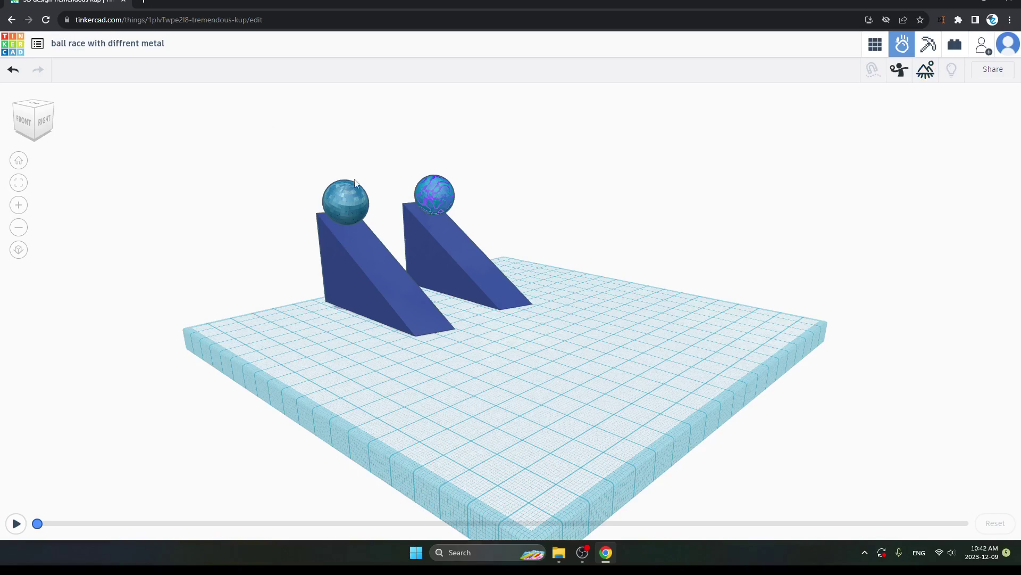
Step: Review the physical materials available for the rear ramp's sphere and close the list without choosing another
{"action": "left_click", "coordinate": [438, 196]}
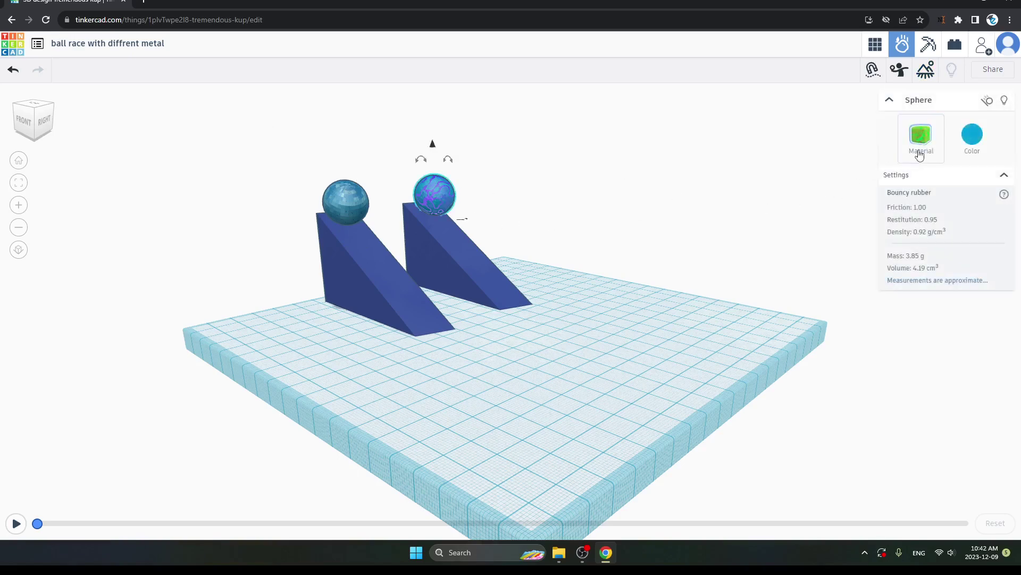
{"action": "left_click", "coordinate": [921, 137]}
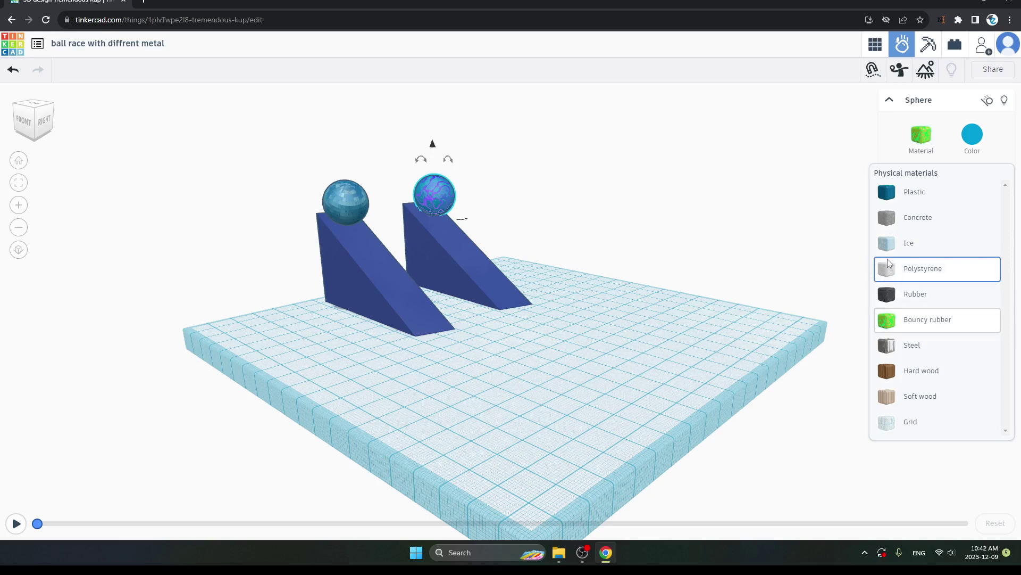
{"action": "left_click", "coordinate": [782, 137]}
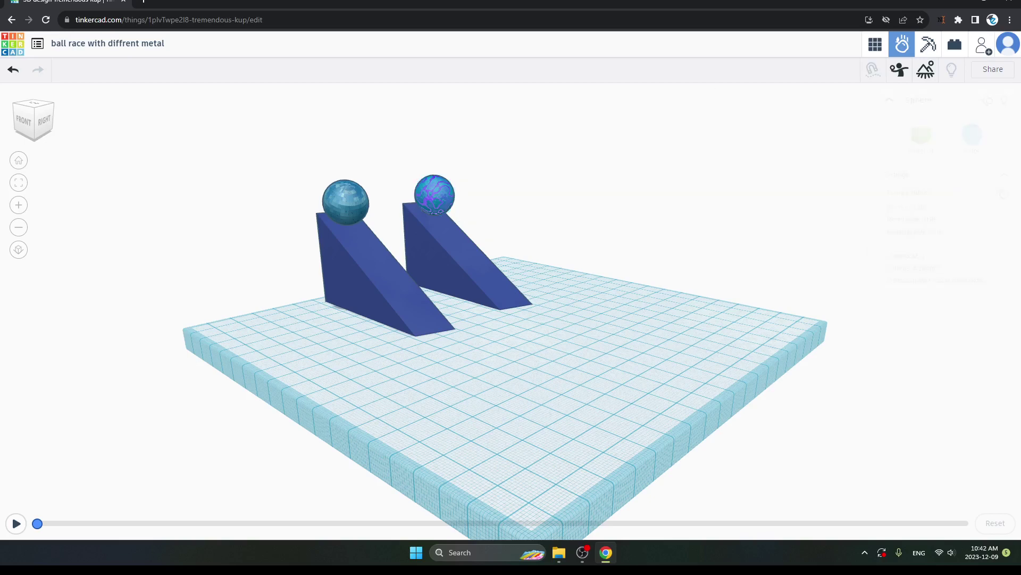